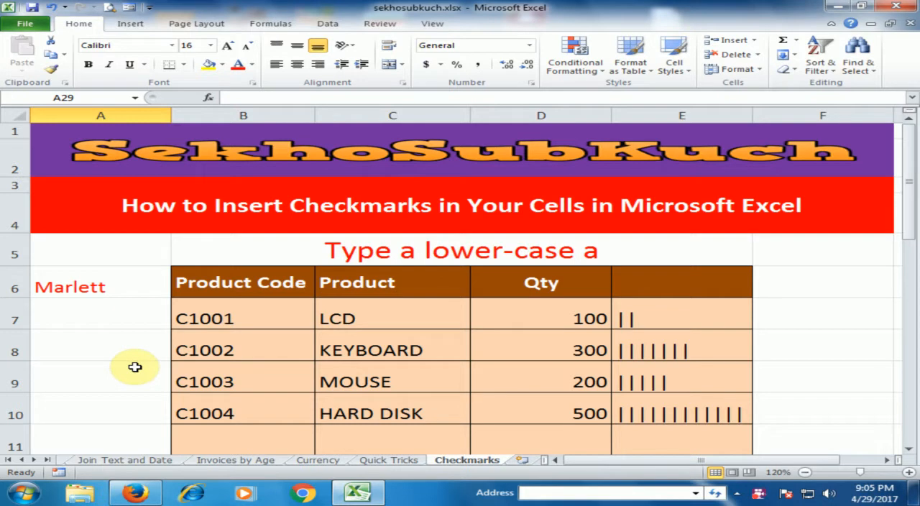
Step: Set cell A7's font to Marlett and enter a lower-case "a" as the LCD row's checkmark
click(119, 324)
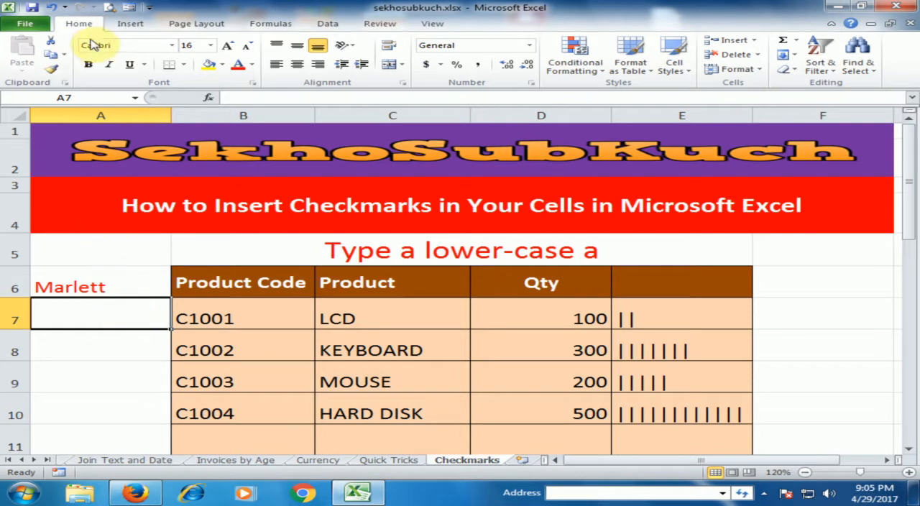
click(172, 46)
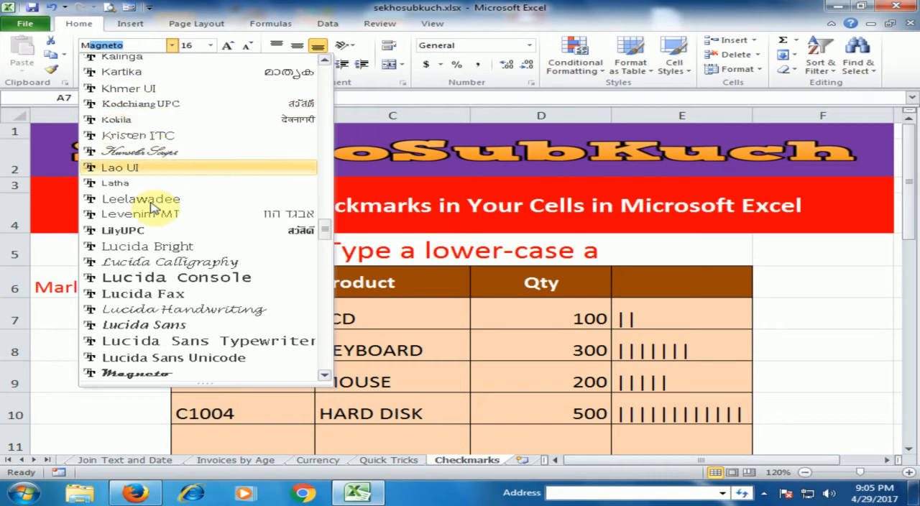
scroll(154, 355, down, 2)
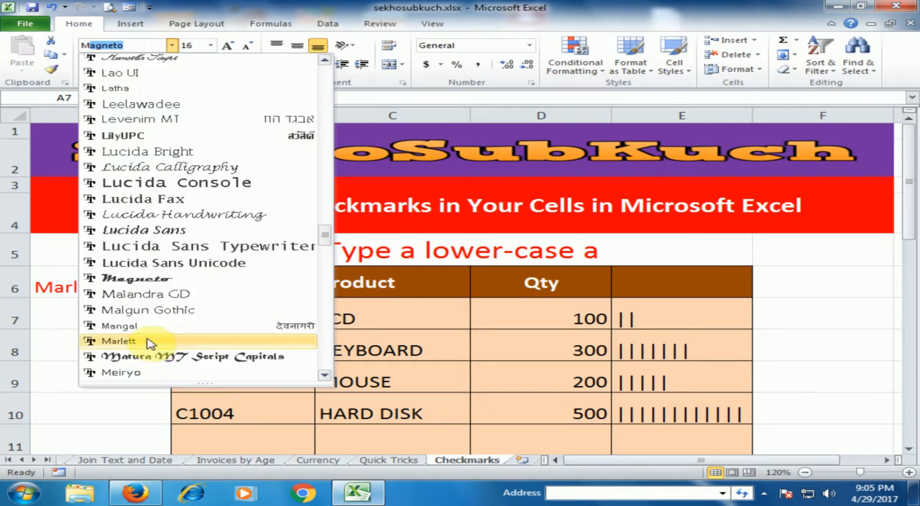
click(136, 345)
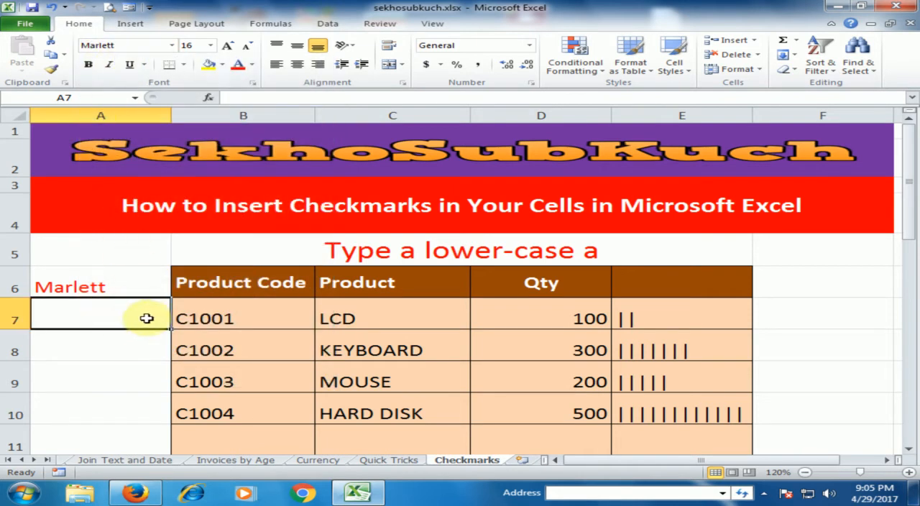
text(a)
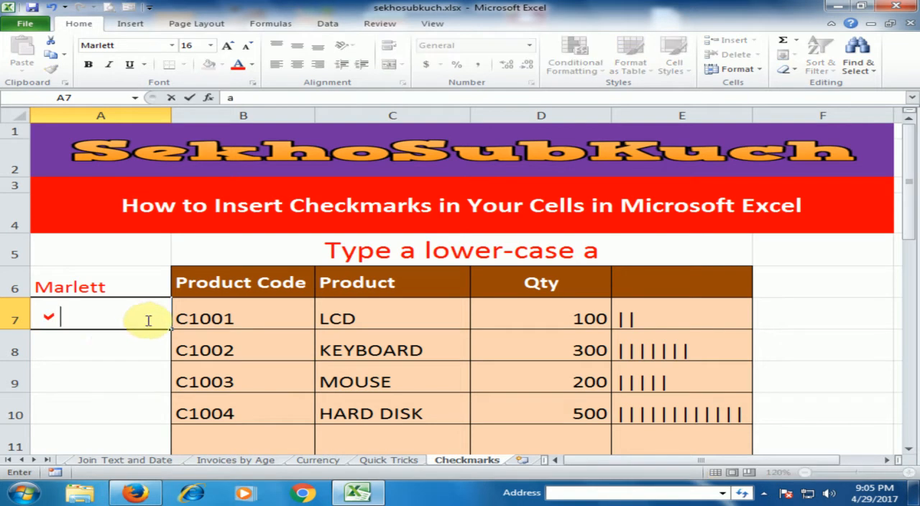
click(111, 345)
Step: Enlarge the checkmark in cell A7 to font size 24
click(66, 325)
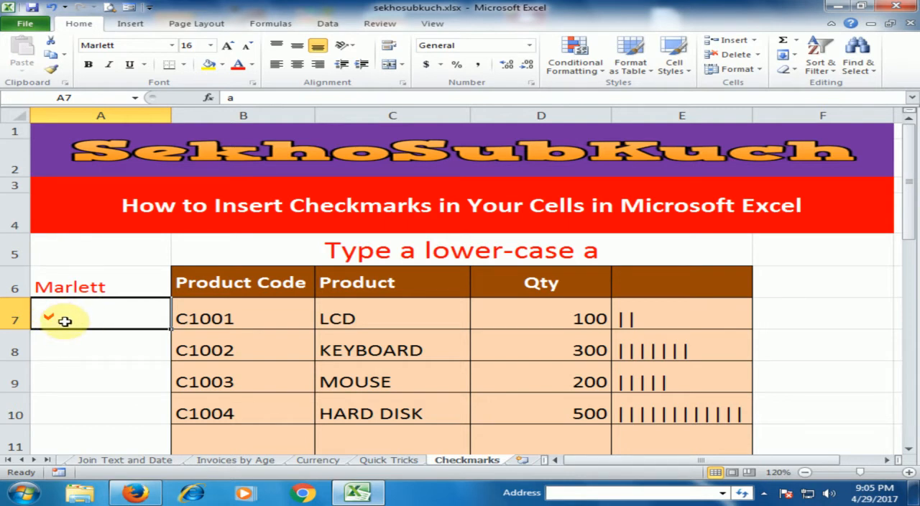
click(231, 46)
click(231, 47)
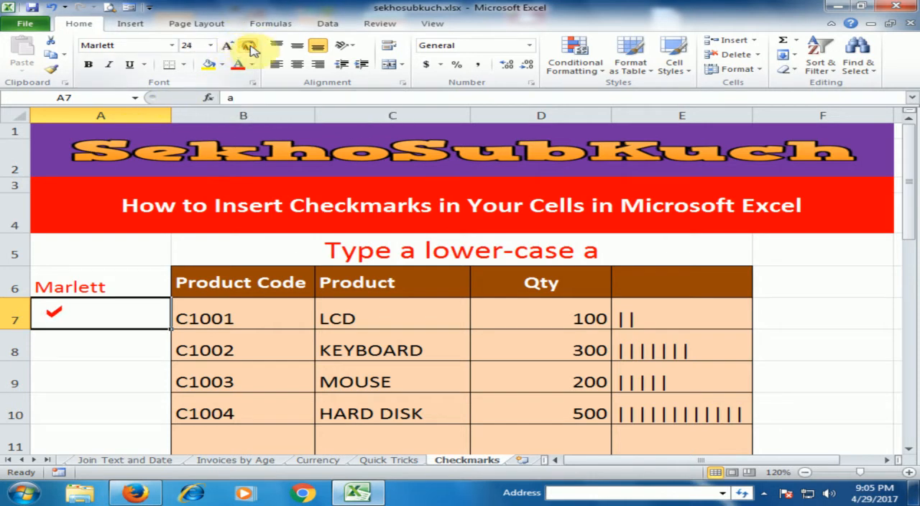
Step: Copy the Marlett checkmark from A7 into cells A9 and A8
click(82, 318)
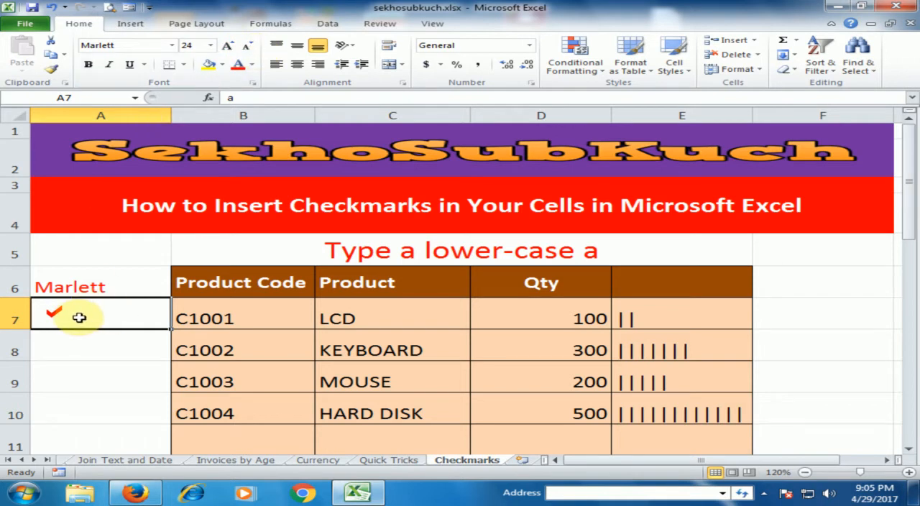
key(ctrl+c)
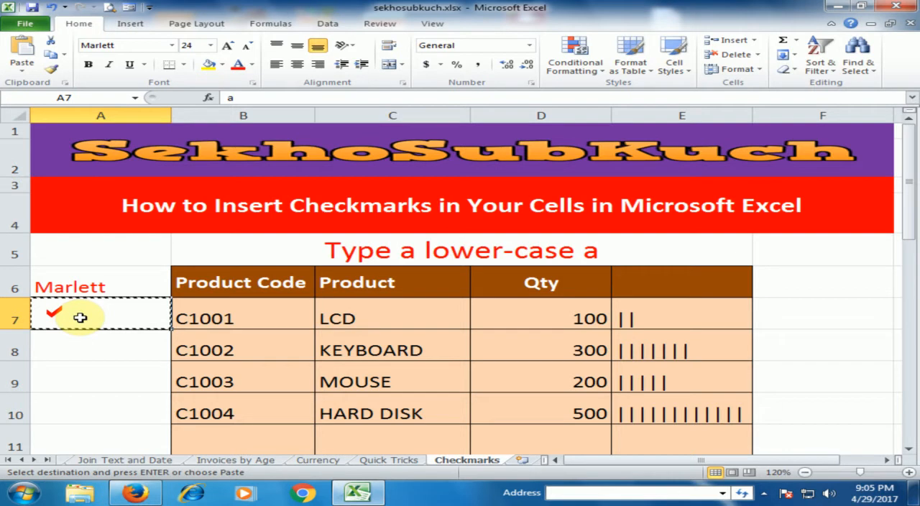
click(82, 376)
key(ctrl+v)
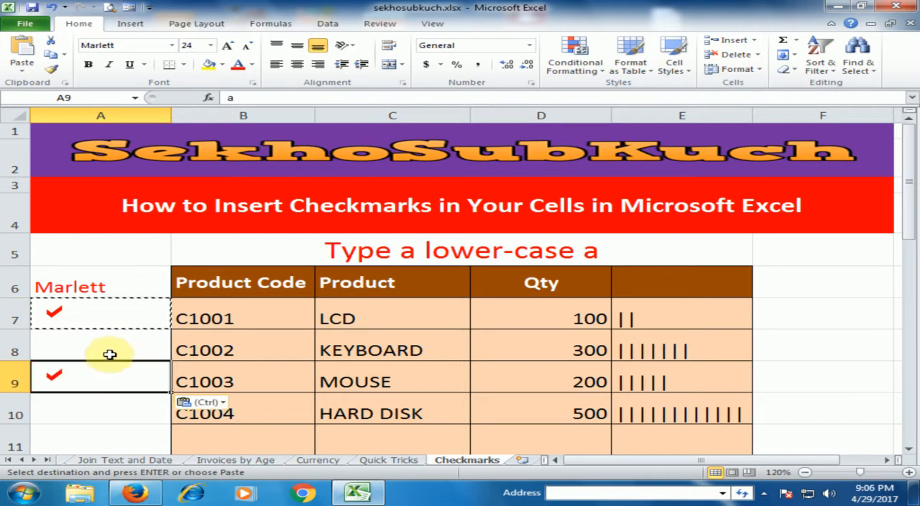
click(81, 408)
click(76, 353)
key(ctrl+v)
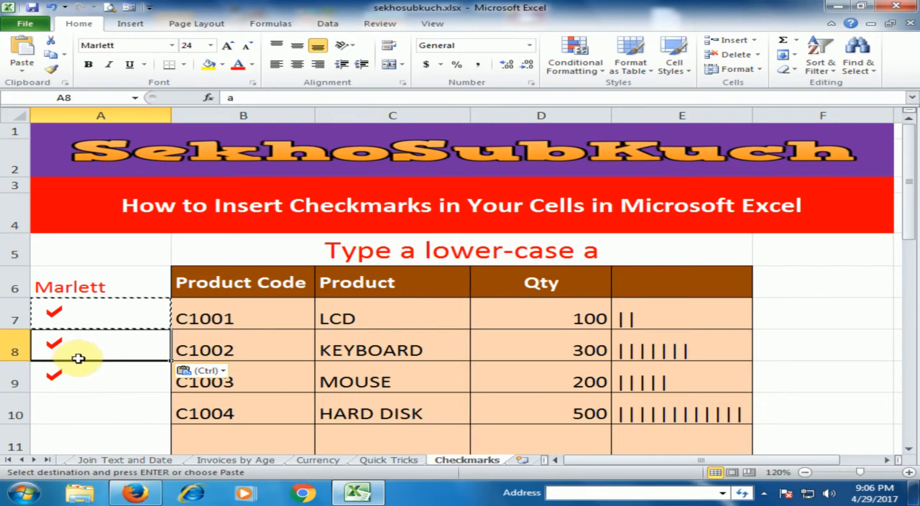
click(92, 409)
scroll(84, 318, down, 2)
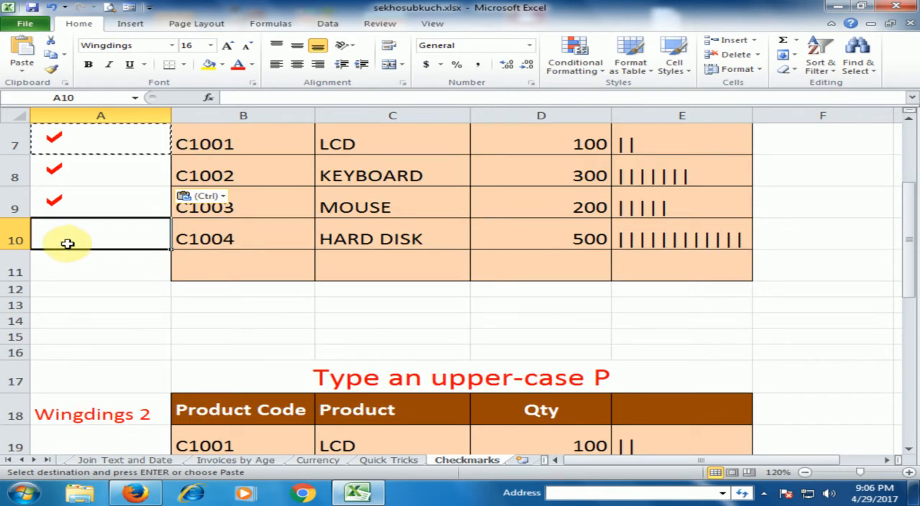
scroll(68, 241, up, 2)
scroll(69, 247, down, 1)
scroll(68, 247, down, 2)
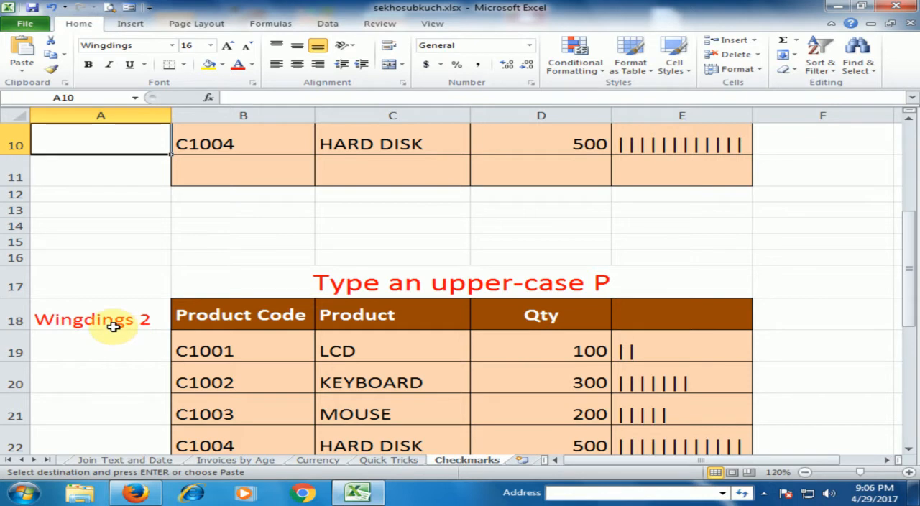
scroll(108, 315, up, 2)
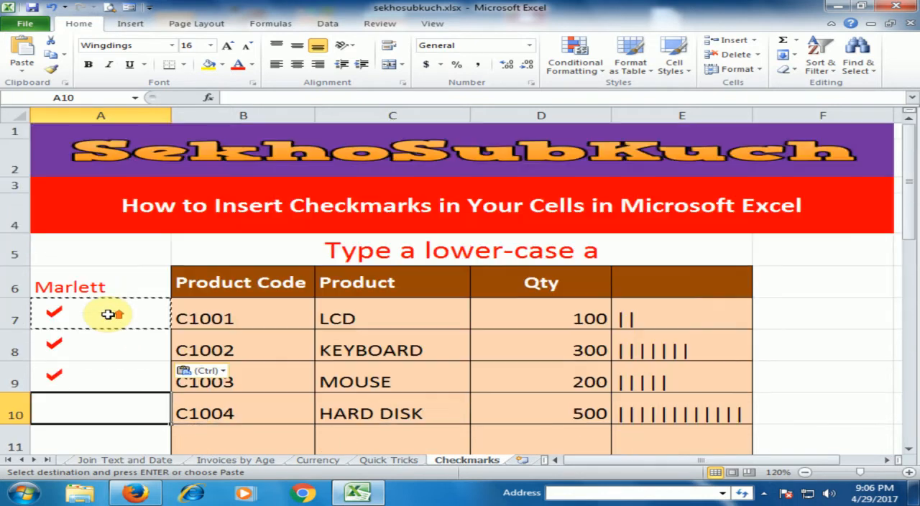
Step: Set cell A19's font to Wingdings 2 and enter an upper-case "P" as the checkmark in the second table's LCD row
scroll(108, 315, down, 2)
scroll(108, 314, down, 2)
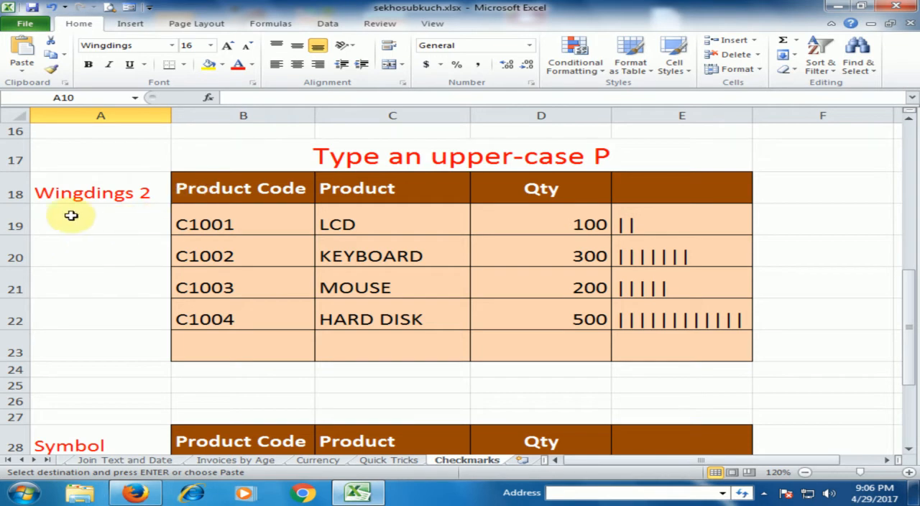
click(136, 219)
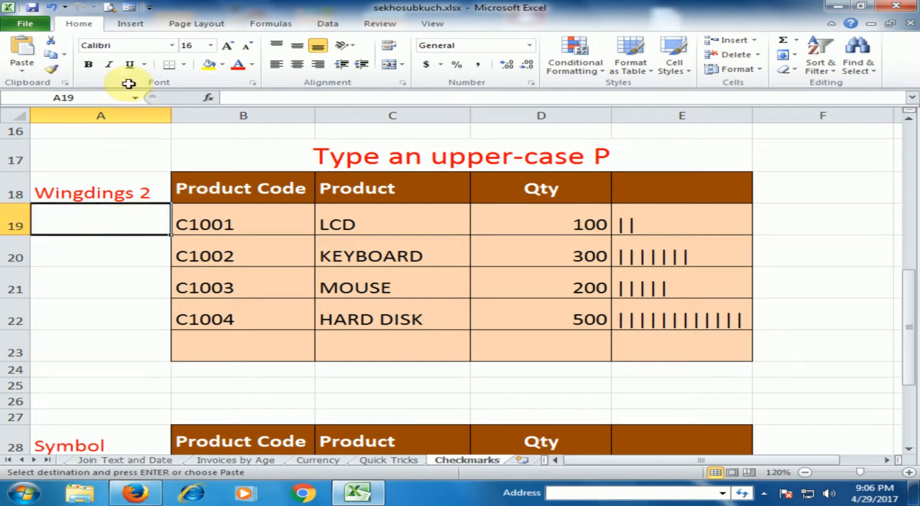
click(172, 46)
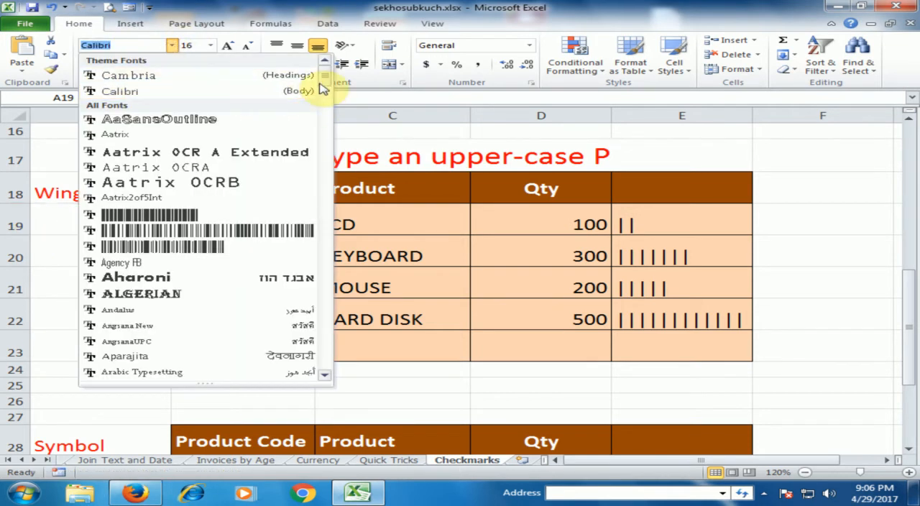
drag(326, 77, 323, 360)
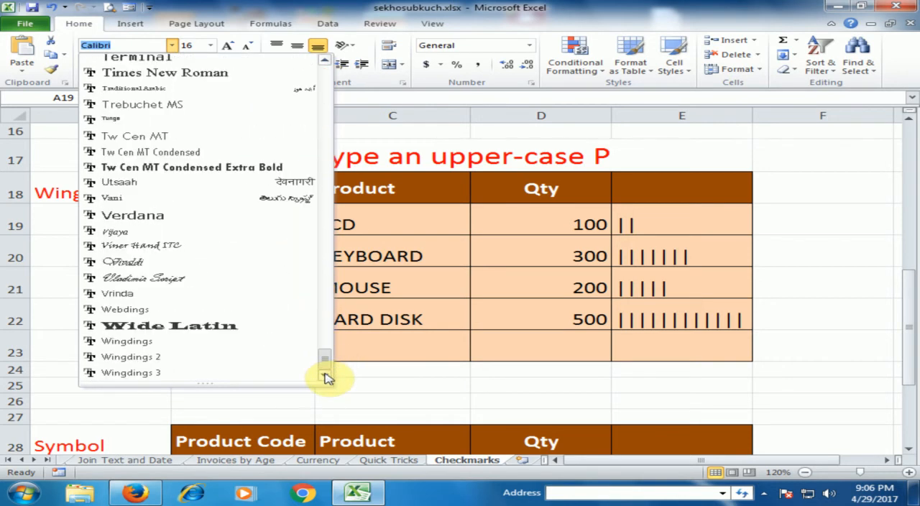
click(152, 357)
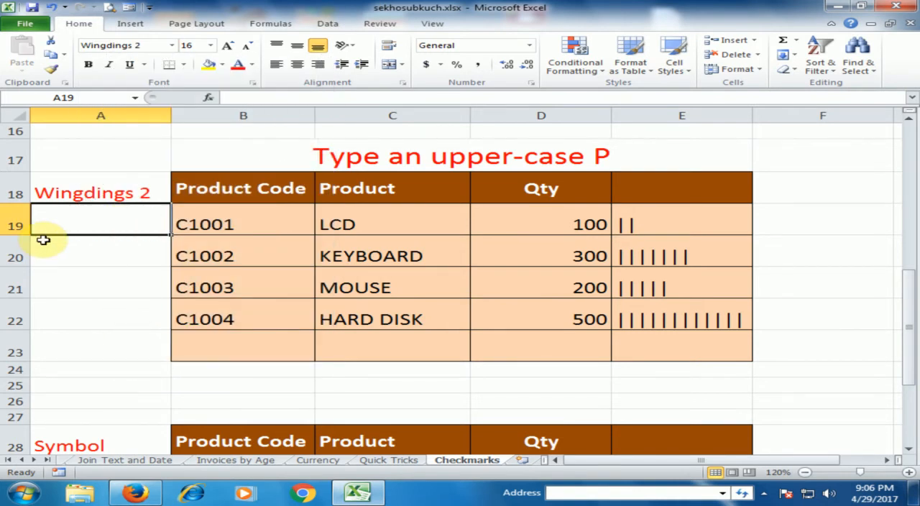
text(P)
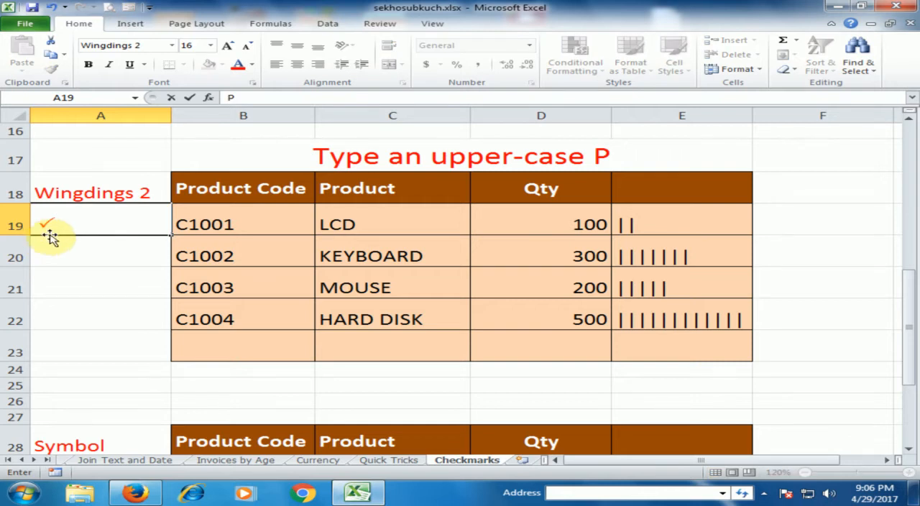
key(Return)
Step: Enlarge the checkmark in cell A19 to font size 24
click(113, 216)
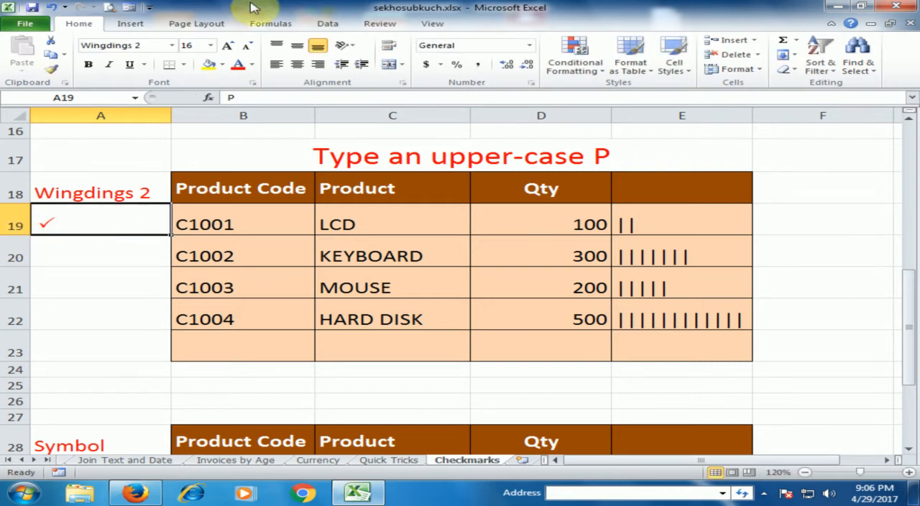
click(228, 47)
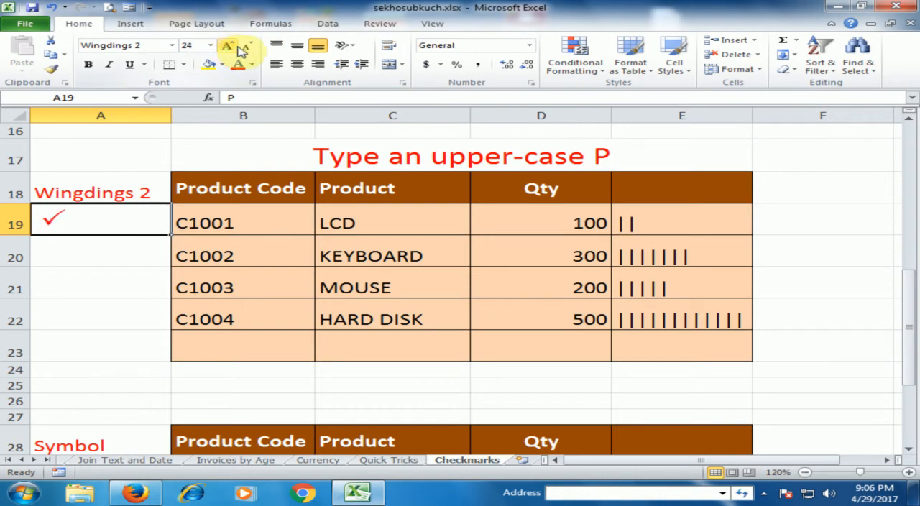
click(92, 251)
Step: Copy the Wingdings 2 checkmark from A19 into cells A20 and A21
click(90, 223)
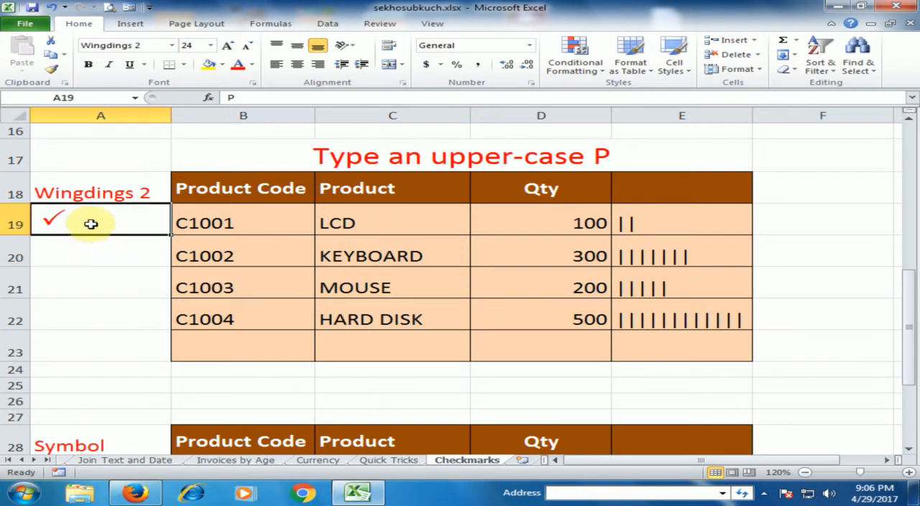
key(ctrl+c)
click(98, 255)
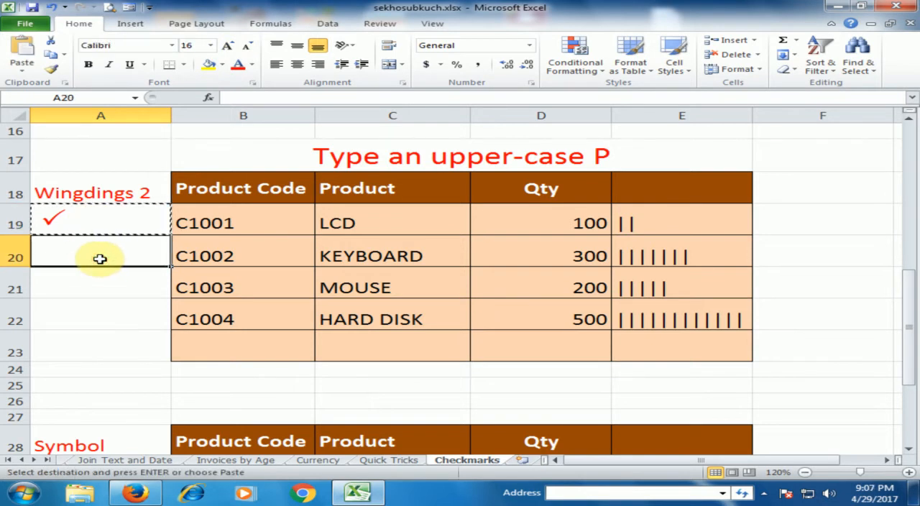
key(ctrl+v)
click(90, 280)
key(ctrl+v)
click(87, 308)
Step: Center the checkmarks in cells A19:A21 horizontally
drag(117, 226, 115, 277)
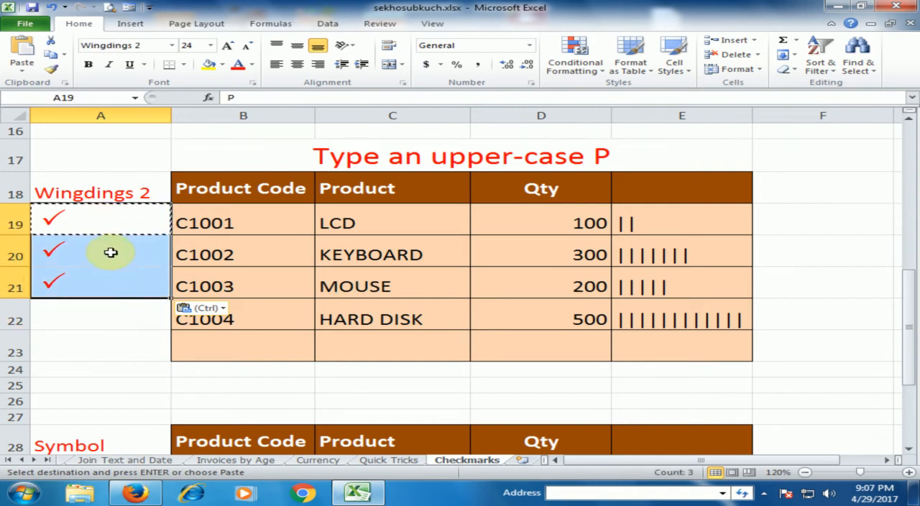
click(317, 65)
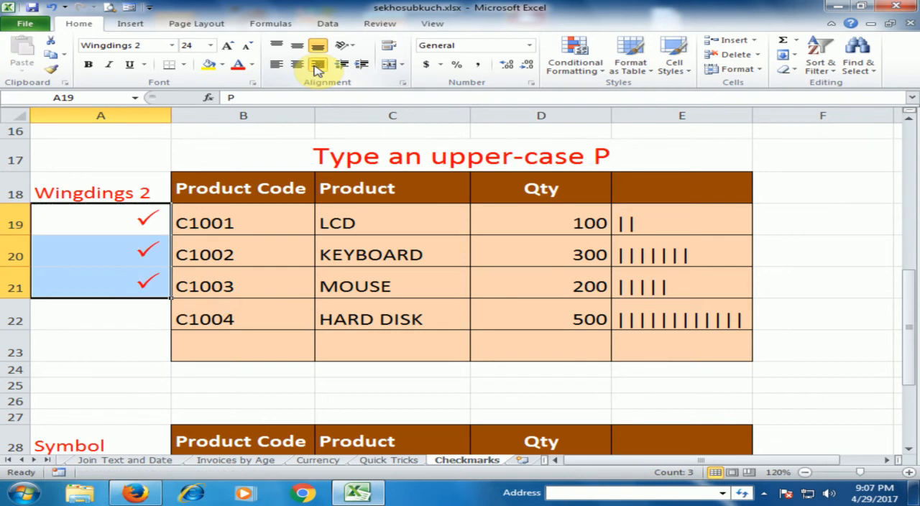
click(297, 65)
click(98, 345)
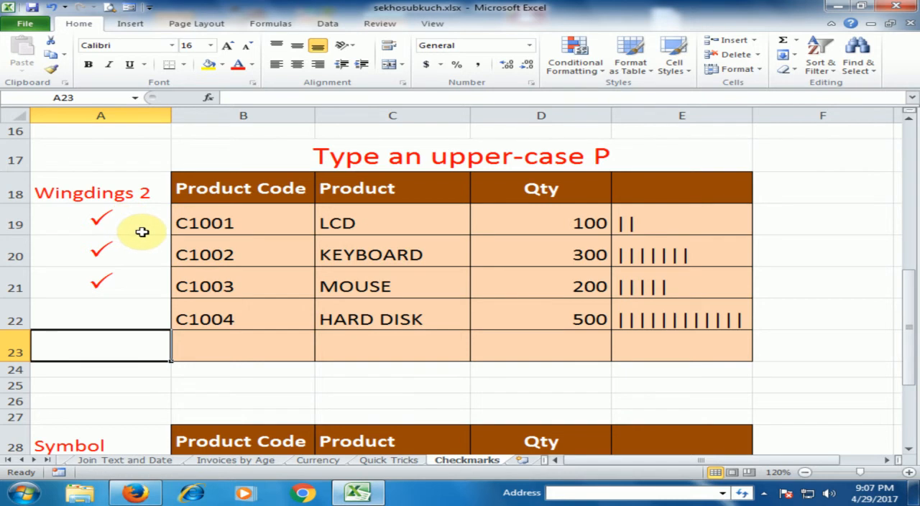
Step: Insert the Wingdings checkmark, character code 252, into cell A29 of the third table using the Symbol dialog
scroll(142, 232, up, 4)
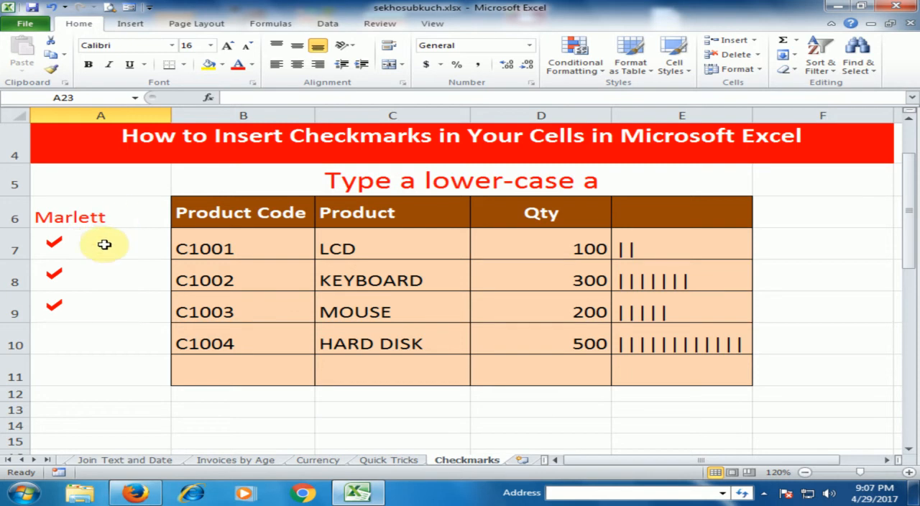
scroll(105, 245, down, 4)
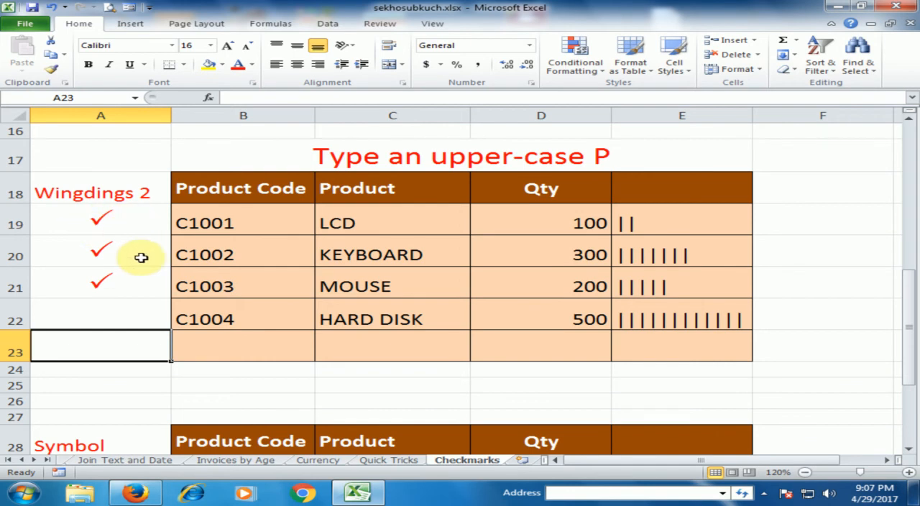
scroll(142, 257, down, 3)
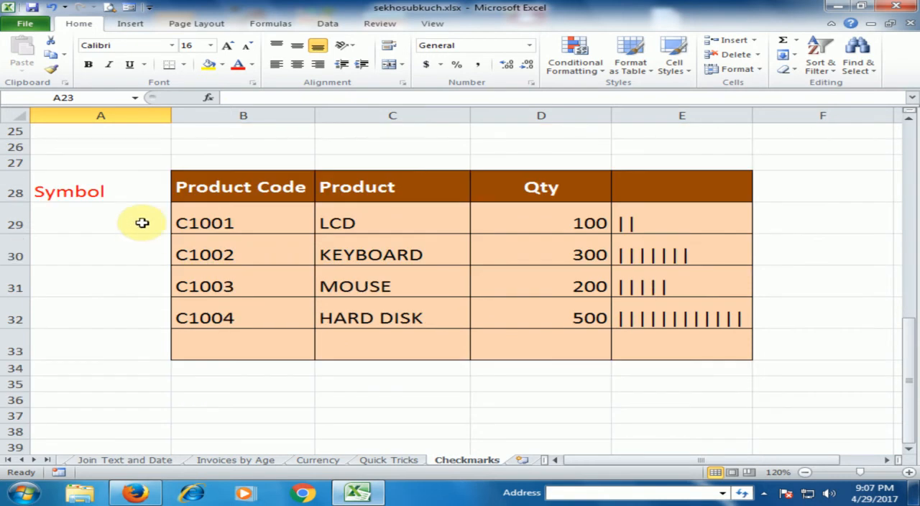
click(142, 222)
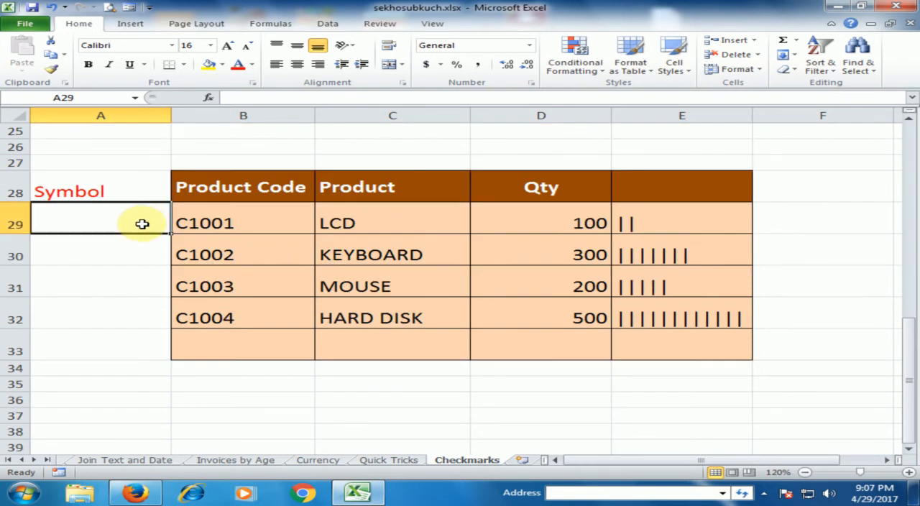
click(130, 23)
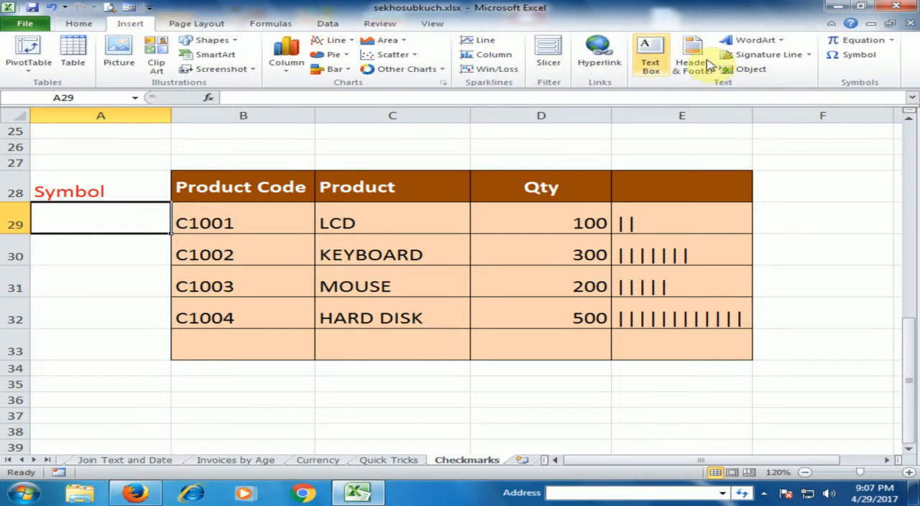
click(849, 60)
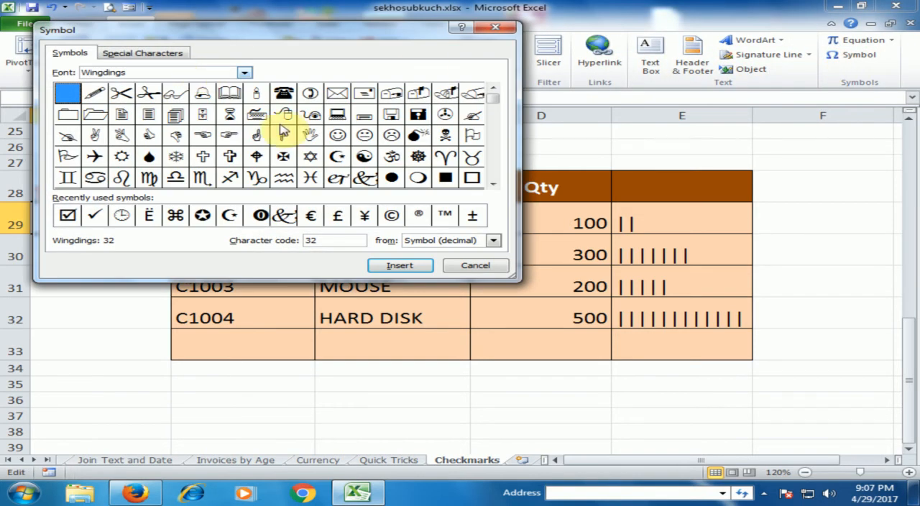
drag(496, 124, 495, 185)
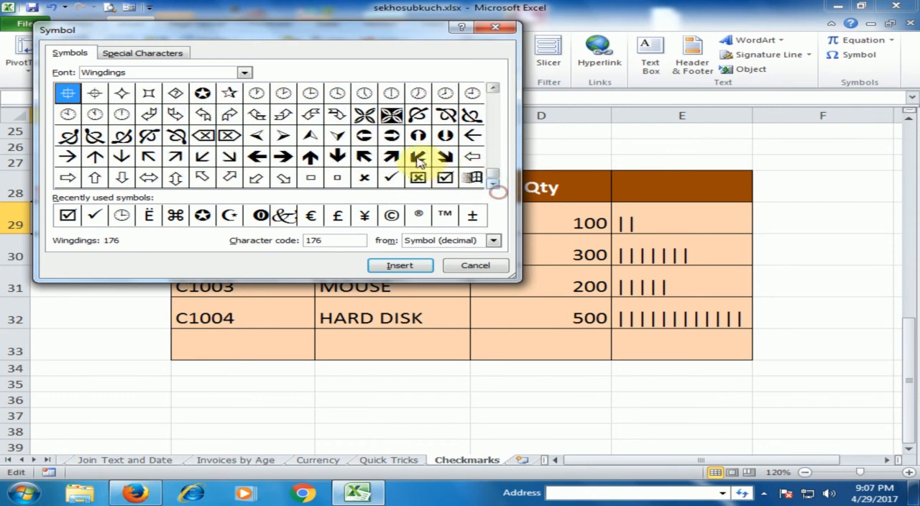
click(389, 180)
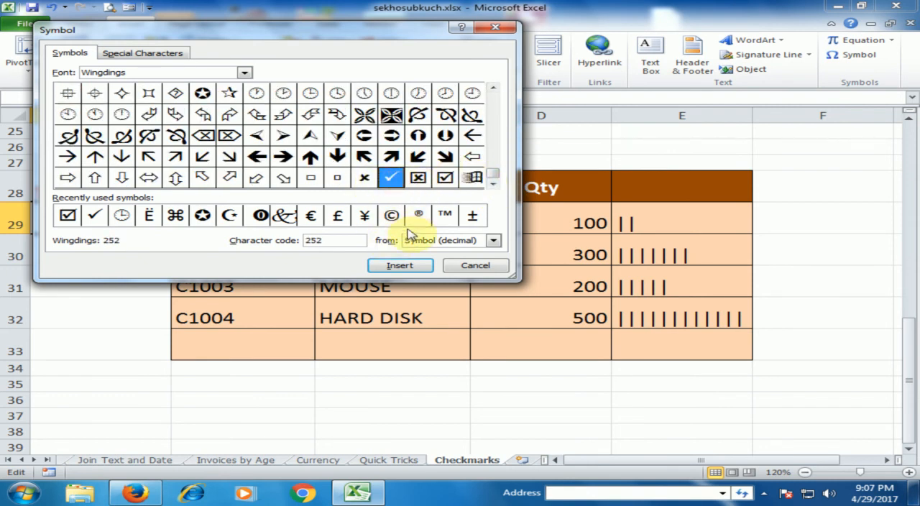
click(416, 269)
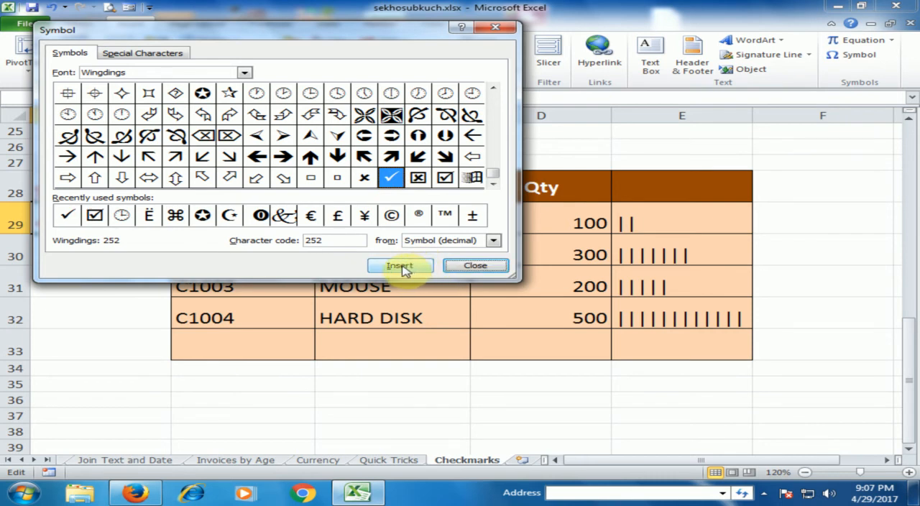
Step: Try adding the Wingdings boxed checkmark, character code 254, beside the plain checkmark in cell A29
drag(237, 33, 468, 38)
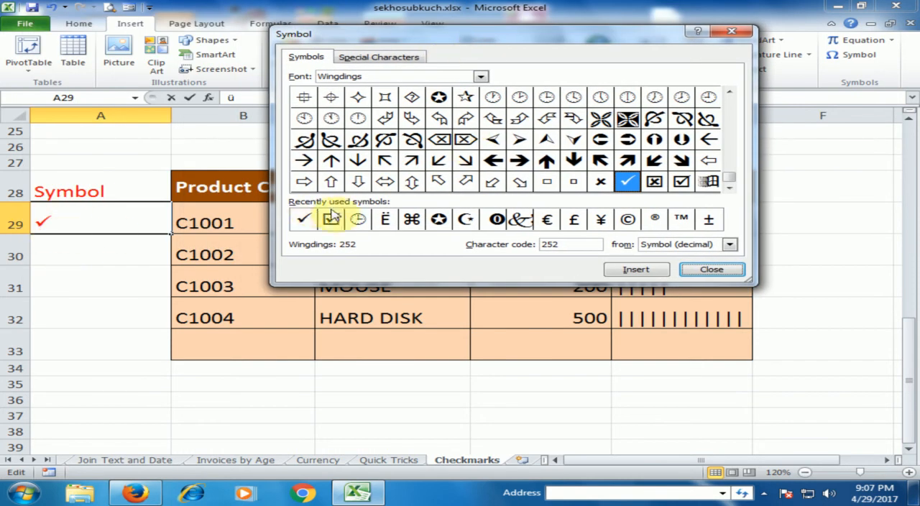
click(681, 185)
click(644, 269)
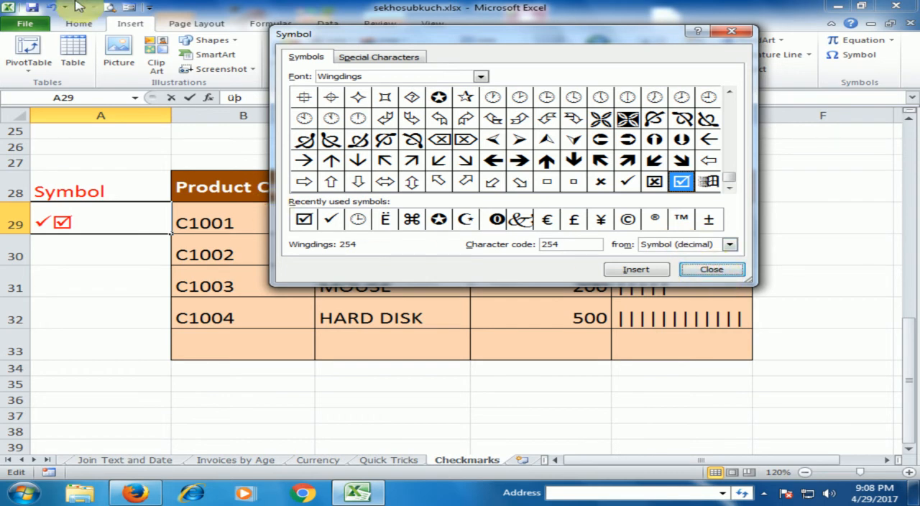
Step: Close the Symbol dialog and commit cell A29 with only the plain checkmark, removing the boxed one
click(712, 269)
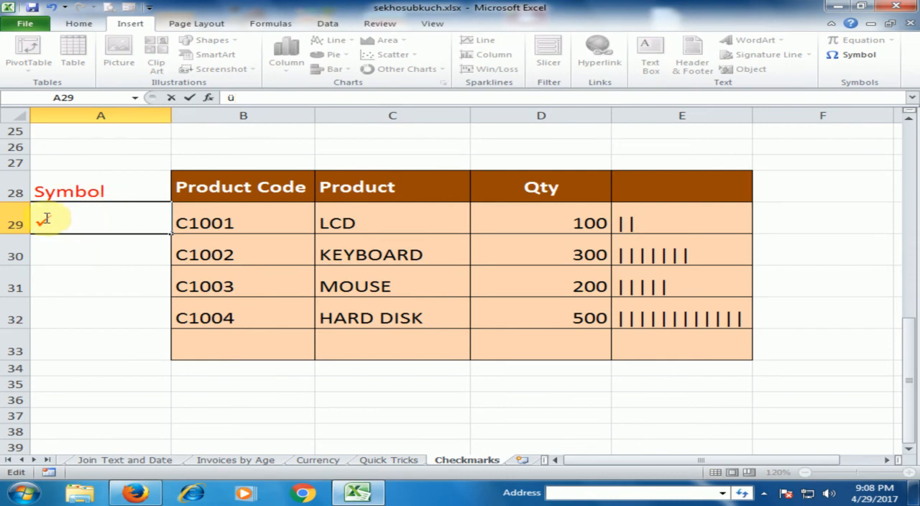
click(68, 253)
click(71, 224)
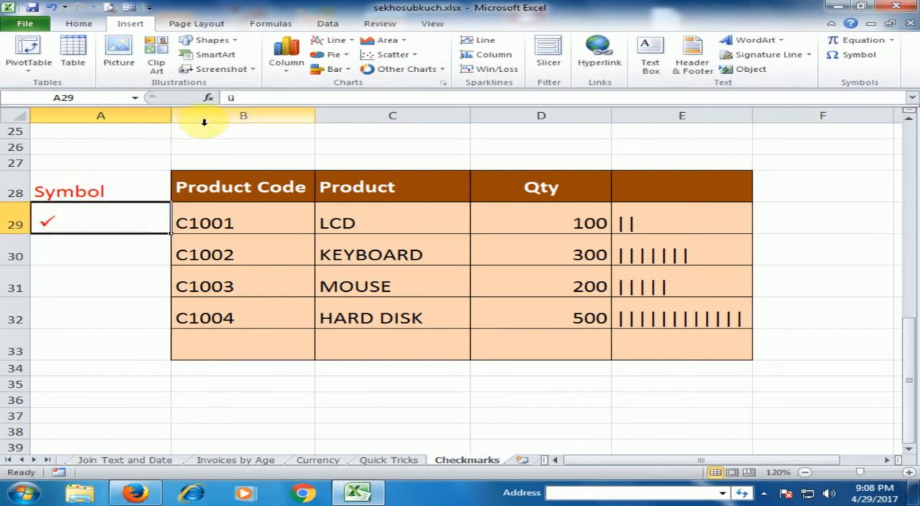
Step: Center the checkmark in cell A29 horizontally and enlarge it to font size 24
click(76, 24)
click(297, 65)
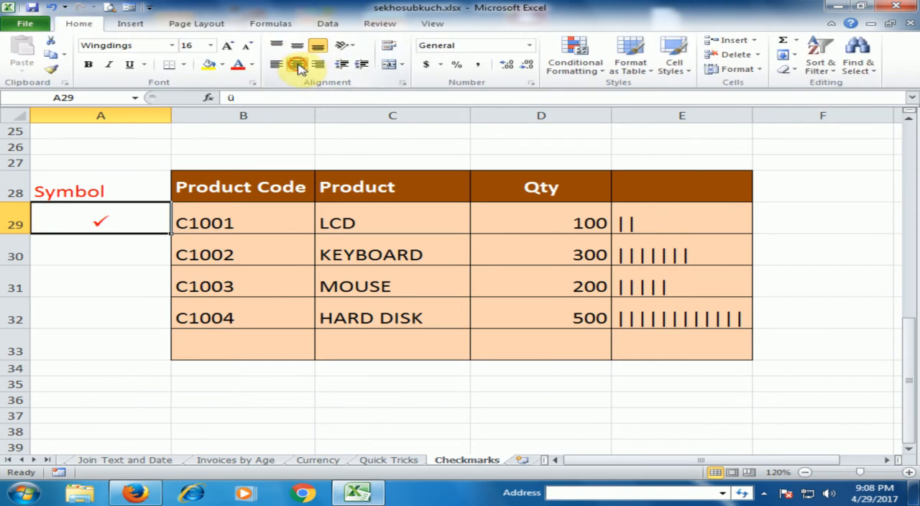
click(227, 45)
click(227, 45)
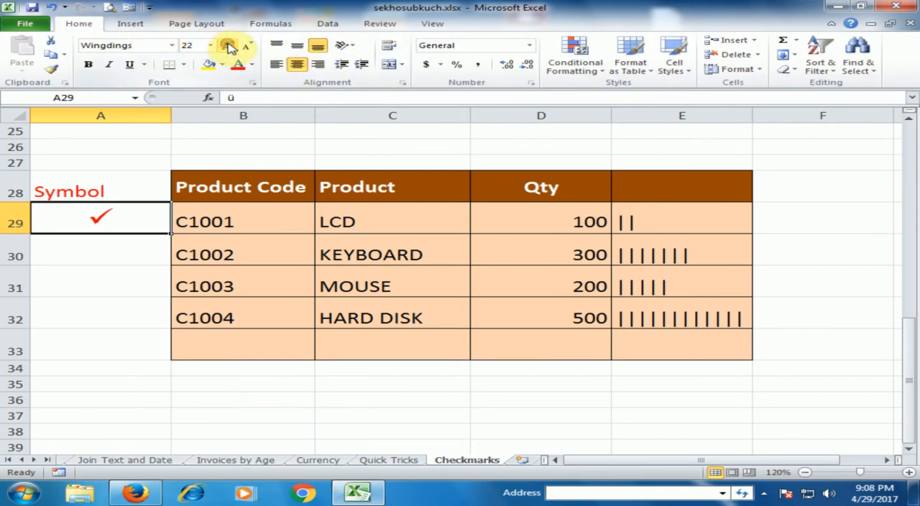
click(227, 45)
Step: Insert the Wingdings boxed checkmark, character code 254, as a symbol into cell A30 beside the KEYBOARD row
click(130, 248)
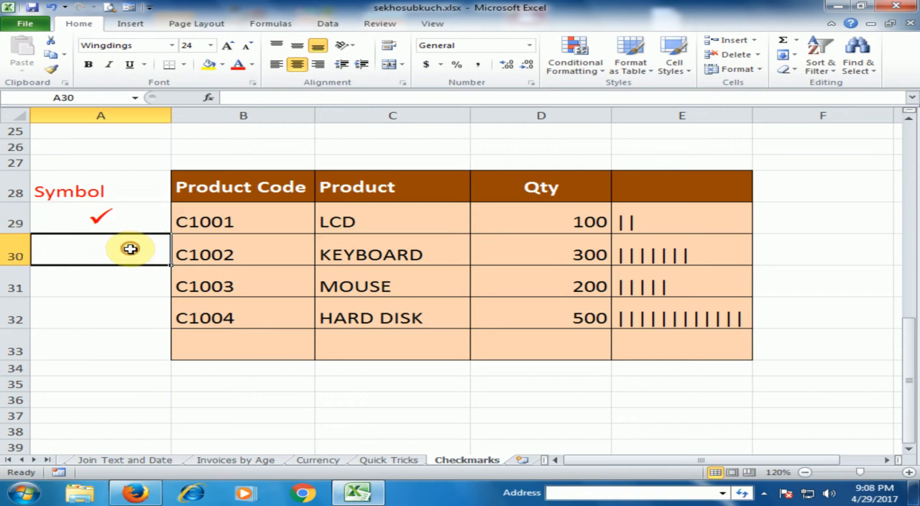
click(131, 23)
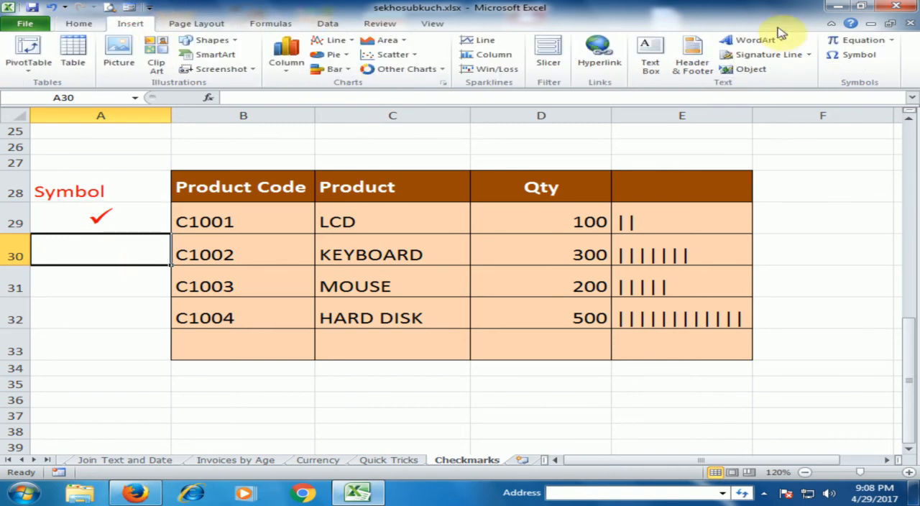
click(839, 54)
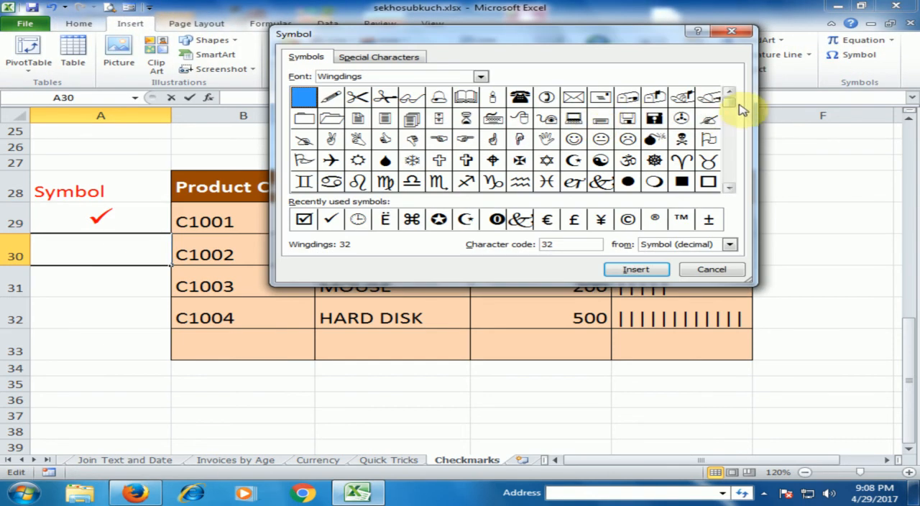
drag(735, 107, 733, 184)
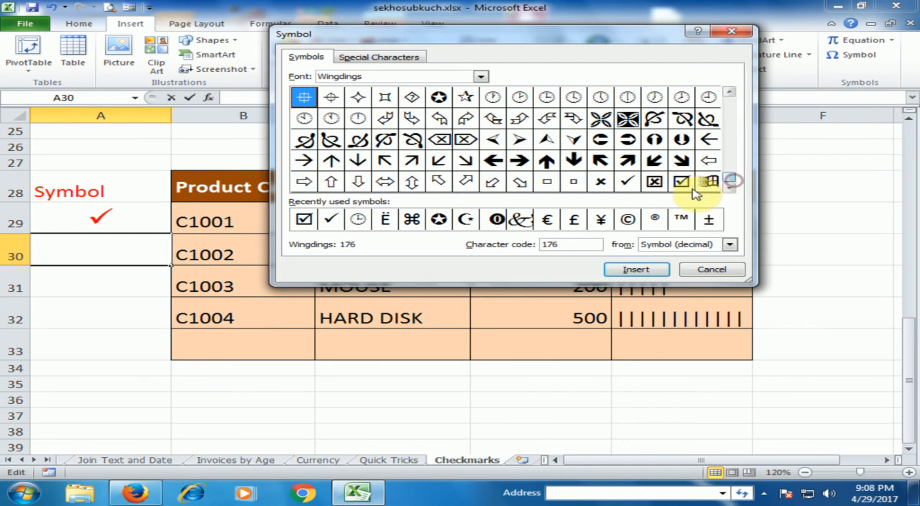
click(681, 181)
click(650, 270)
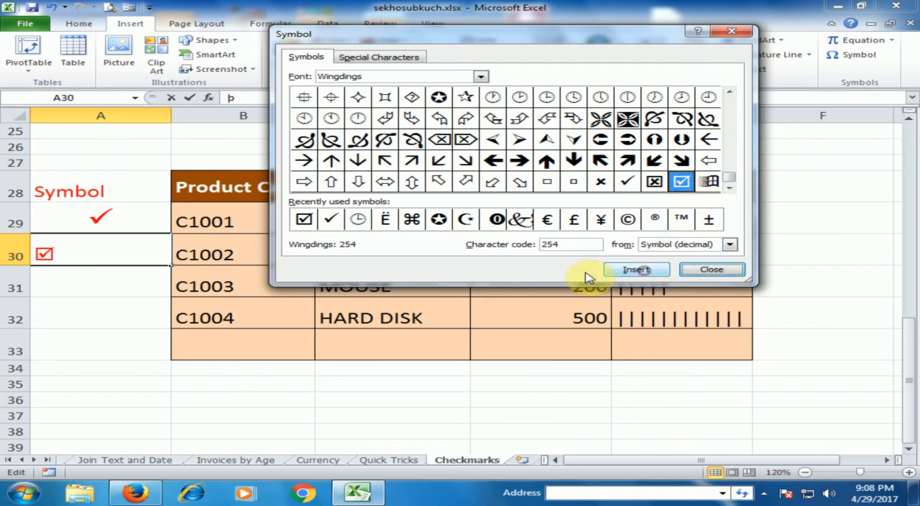
click(708, 269)
click(137, 220)
click(117, 252)
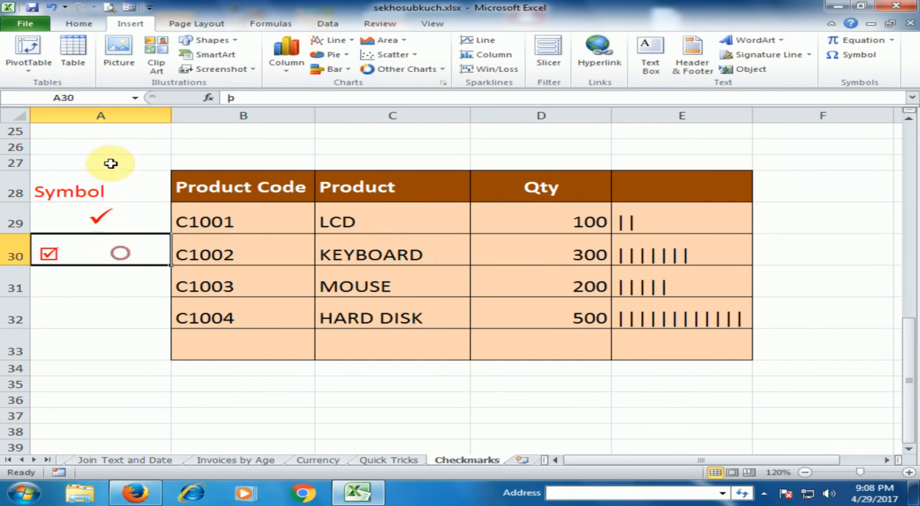
Step: Enlarge the boxed checkmark in cell A30 to font size 24 and center it horizontally
click(78, 23)
click(226, 44)
click(227, 44)
click(227, 45)
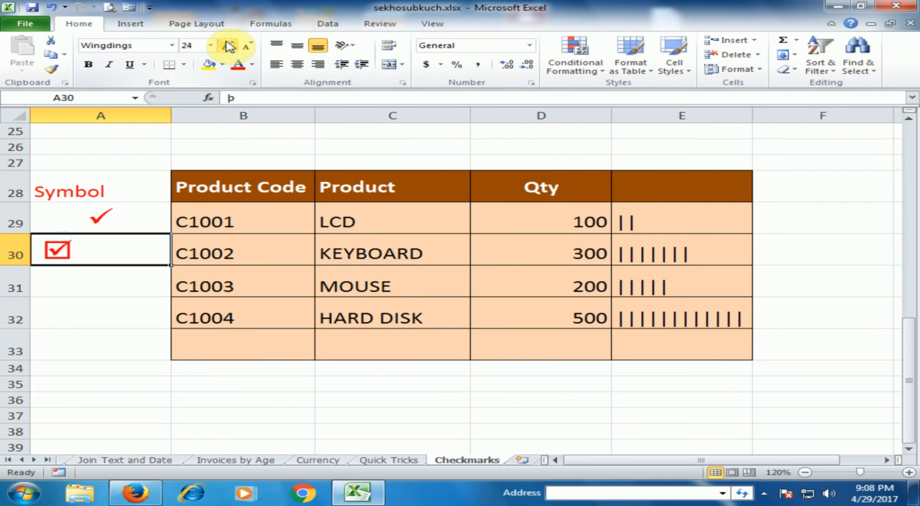
click(299, 66)
Step: Insert the Wingdings cross mark, character code 251, as a symbol into cell A31 beside the MOUSE row
click(140, 280)
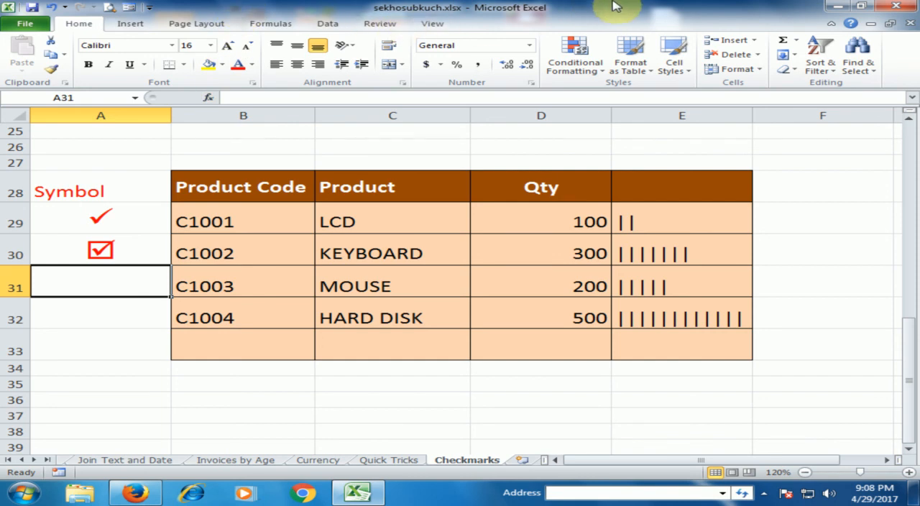
click(130, 24)
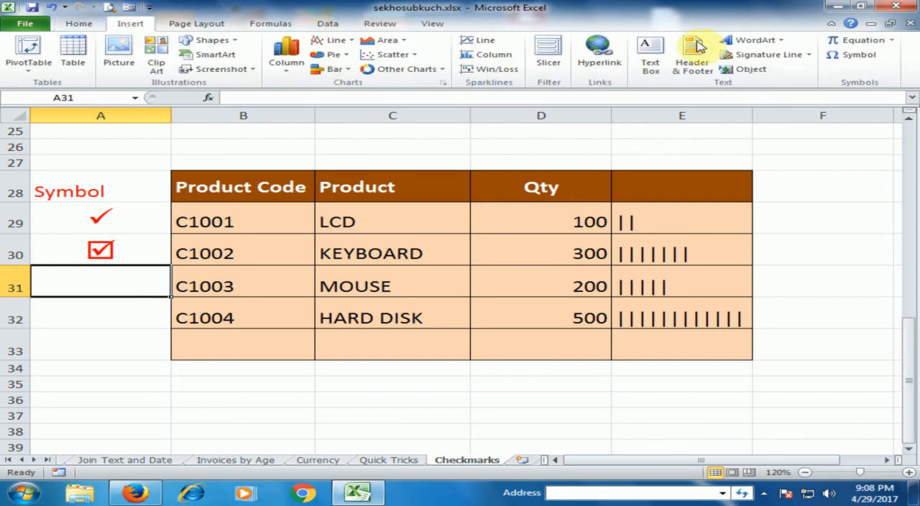
click(854, 57)
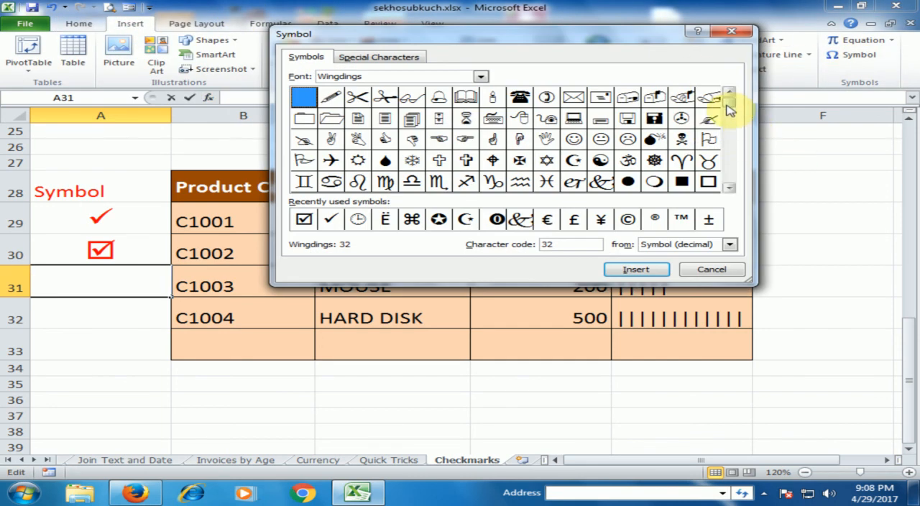
scroll(673, 197, down, 3)
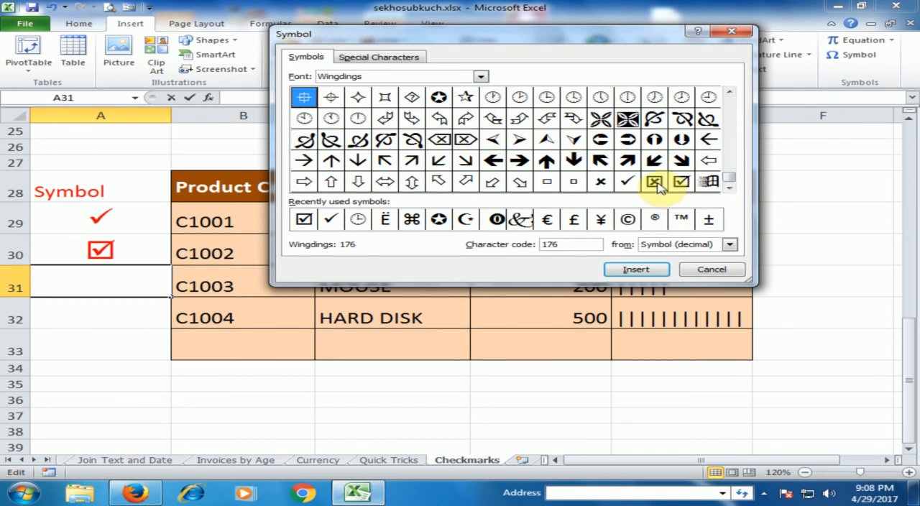
click(657, 184)
click(600, 183)
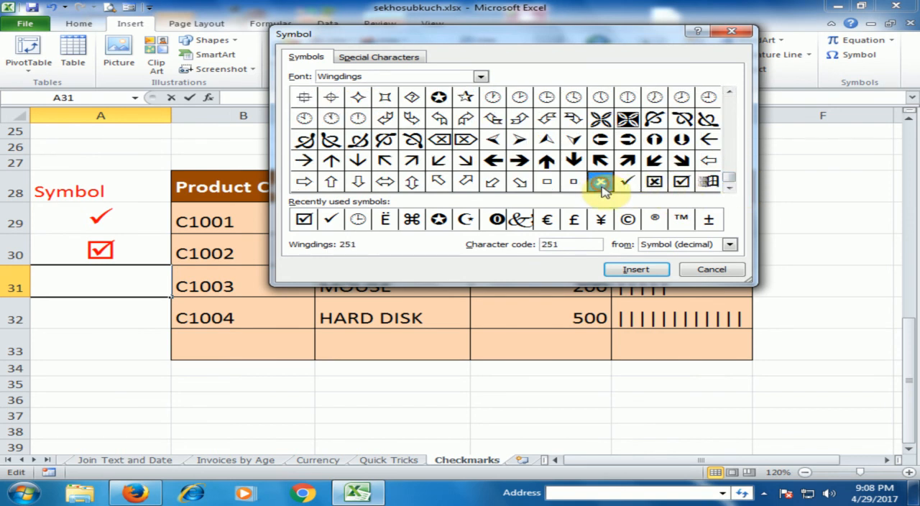
click(636, 272)
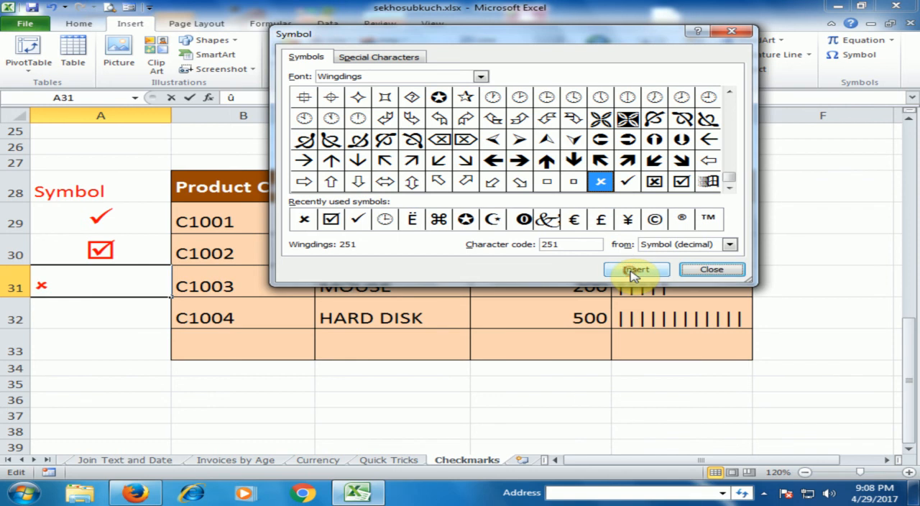
click(690, 270)
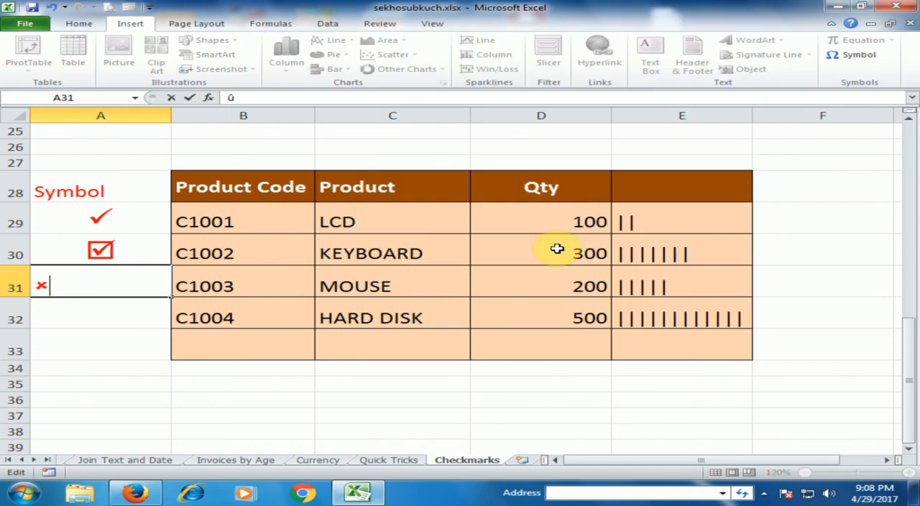
click(101, 368)
click(104, 290)
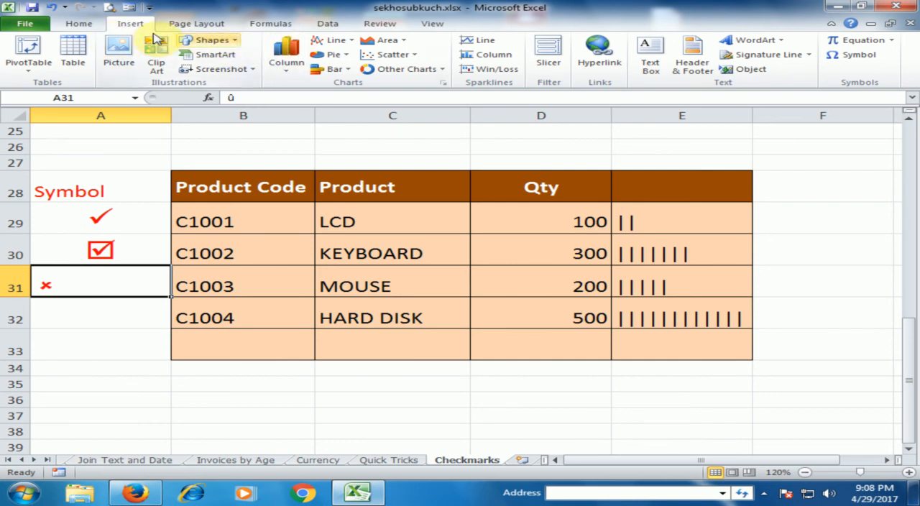
Step: Set the cross mark in cell A31 to font size 24, matching A29, and center it horizontally
click(79, 24)
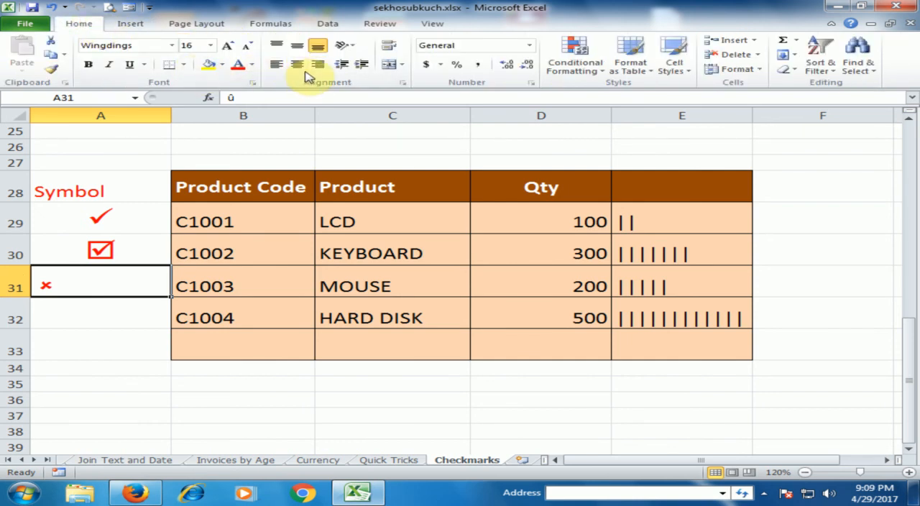
click(226, 47)
click(226, 47)
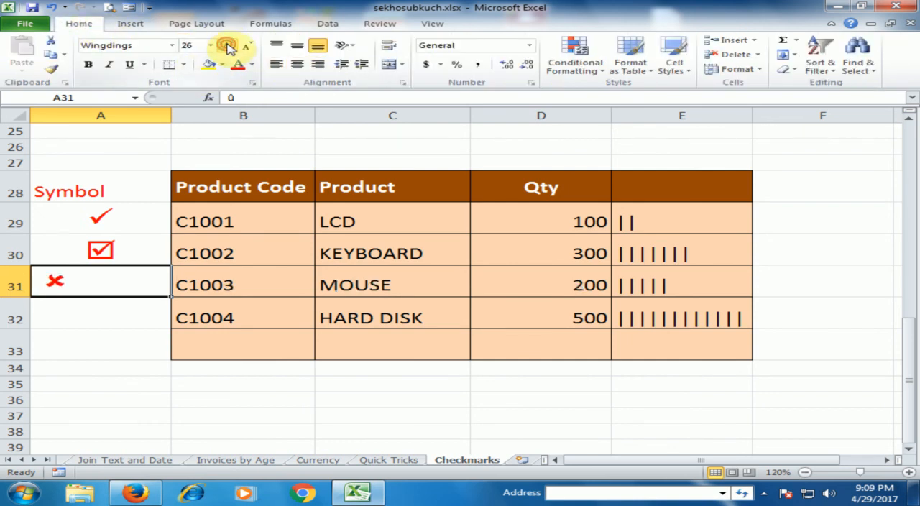
click(123, 210)
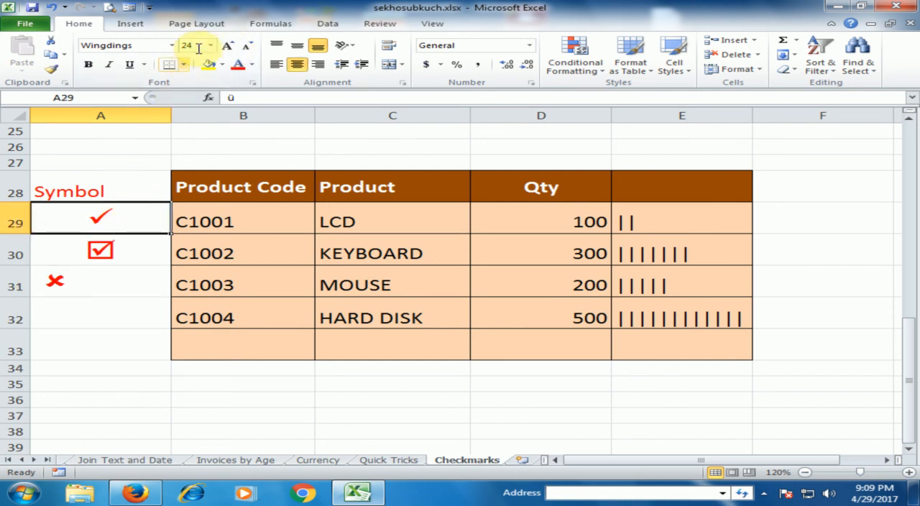
click(115, 288)
click(248, 46)
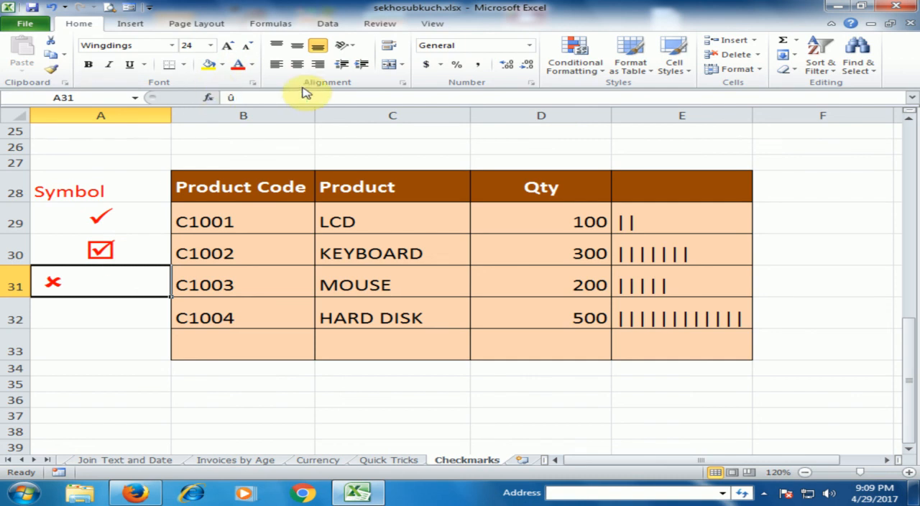
click(297, 64)
click(146, 250)
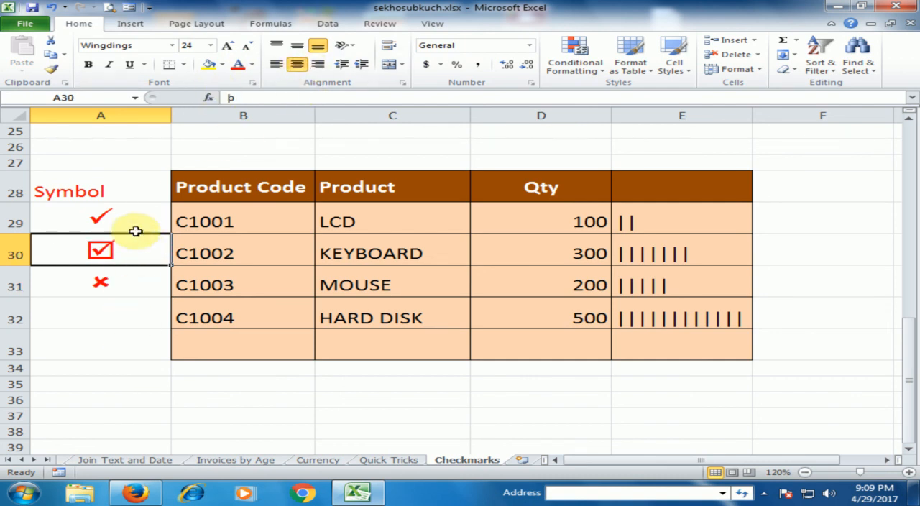
click(132, 322)
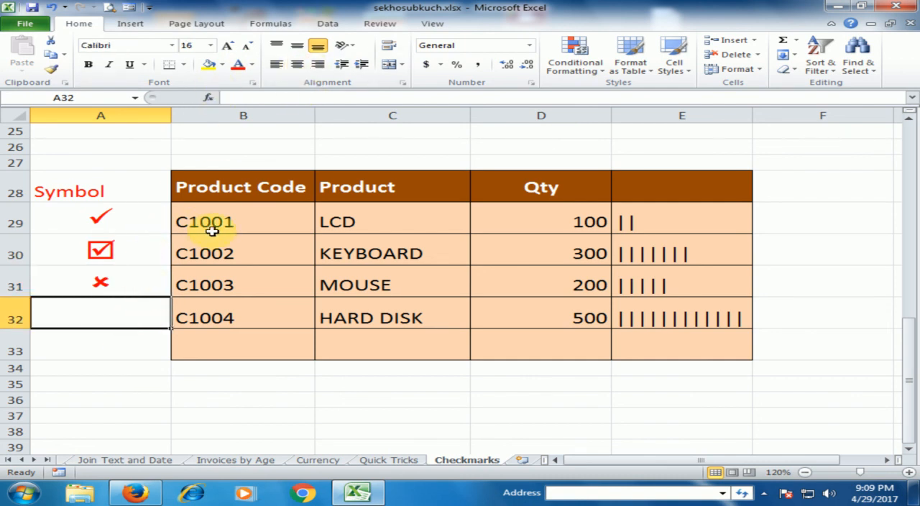
scroll(215, 227, up, 8)
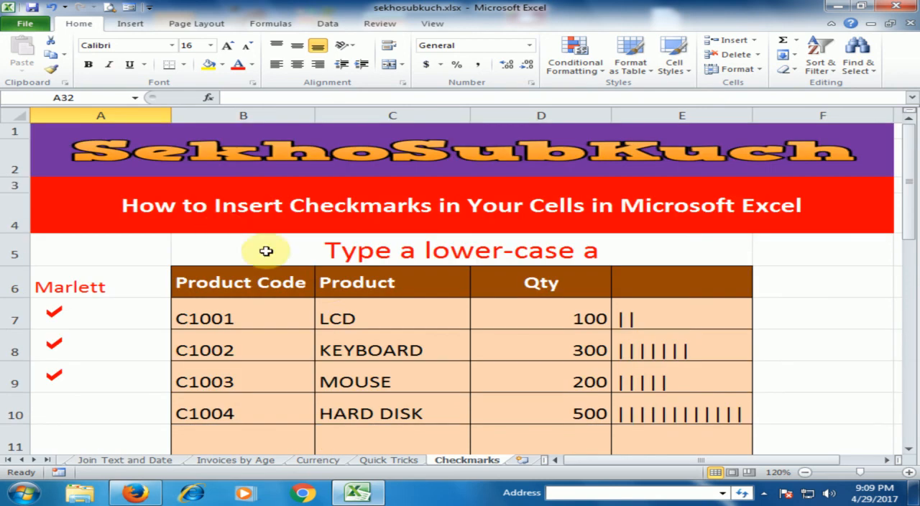
scroll(328, 302, down, 1)
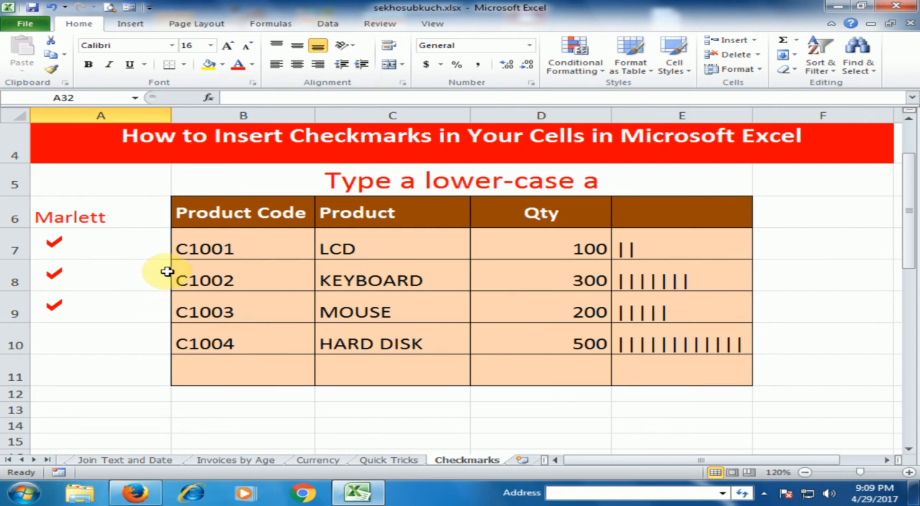
scroll(251, 260, up, 1)
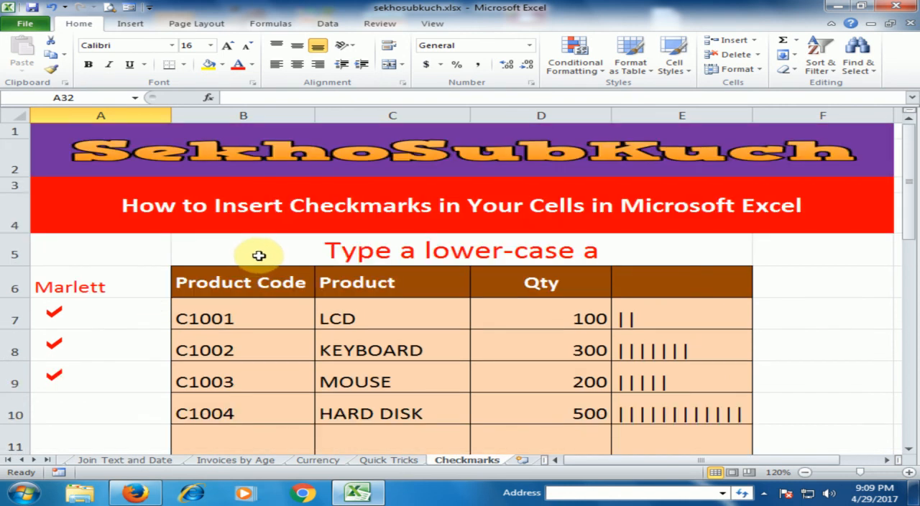